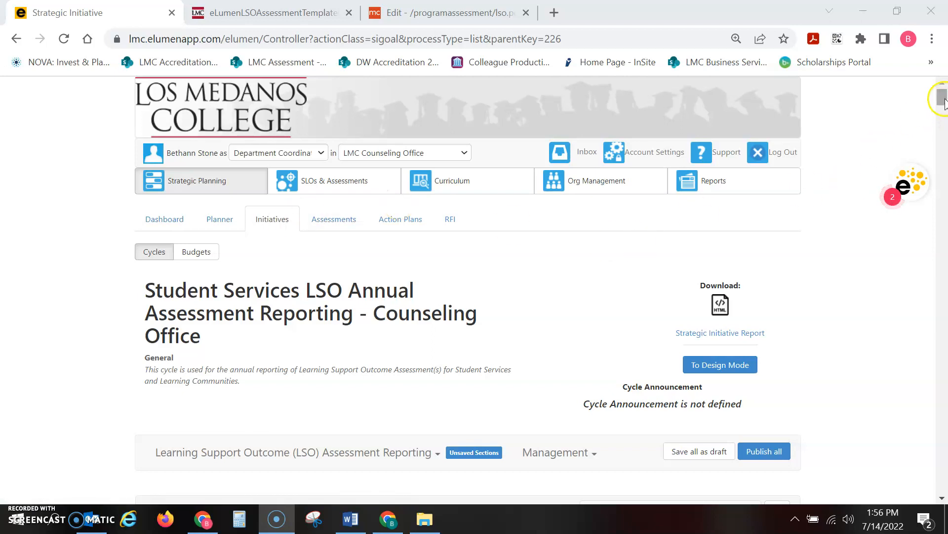
Step: Insert the text "Word document" before the LSO statement in question 1 of LSO #1 and remove it again
left_click_drag(945, 101, 945, 112)
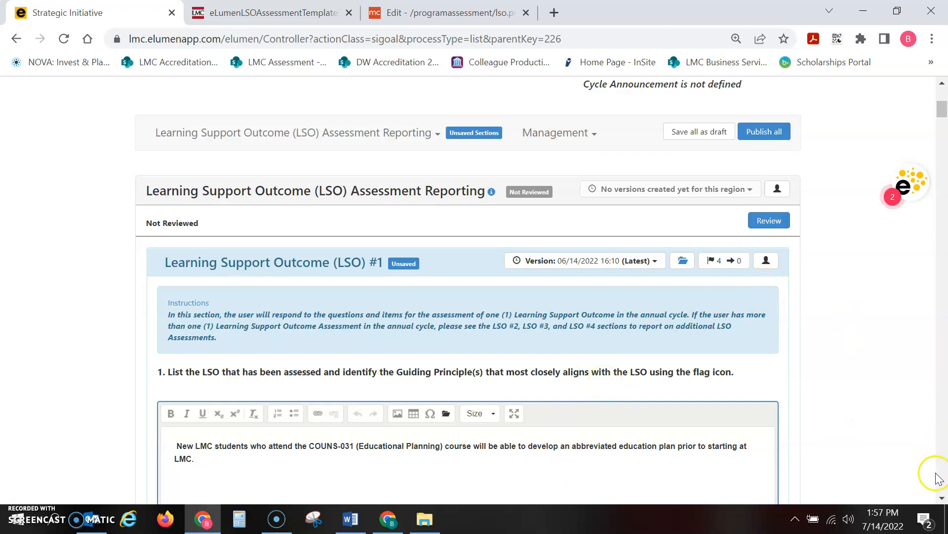
scroll(944, 499, "down", 5)
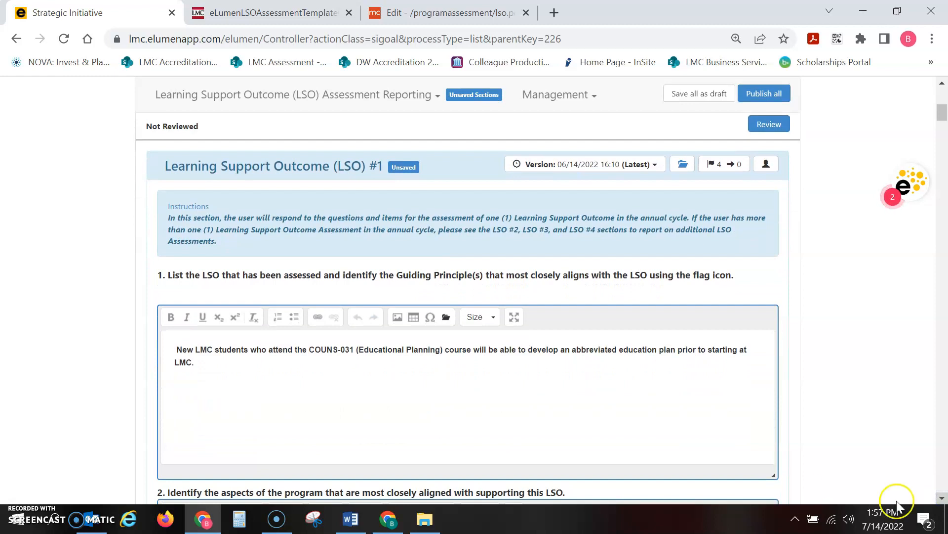
left_click(175, 350)
left_click(174, 352)
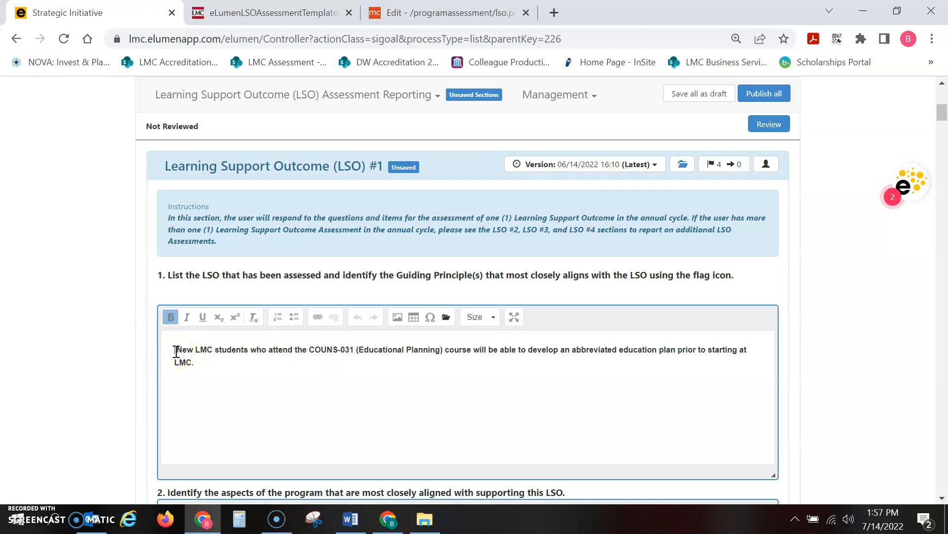
key("Delete")
type("Word docu")
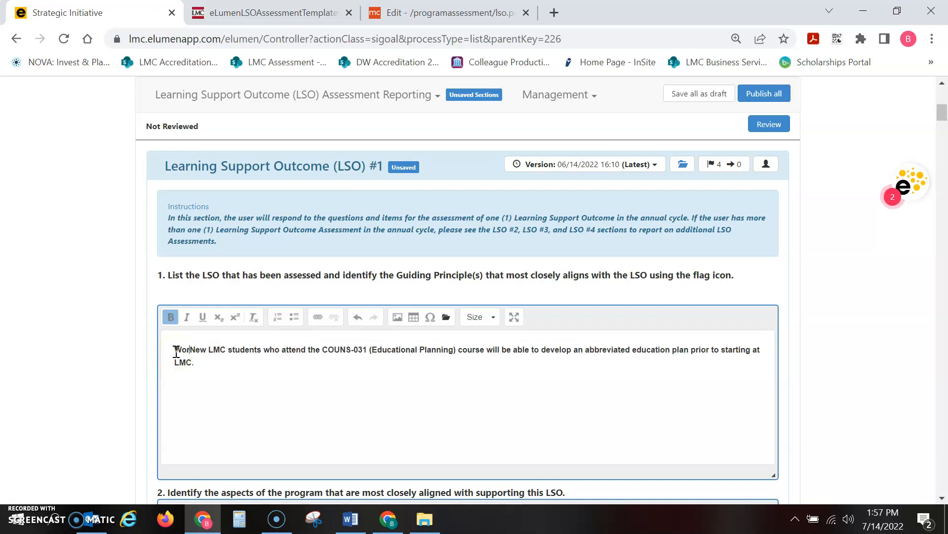
type("ment")
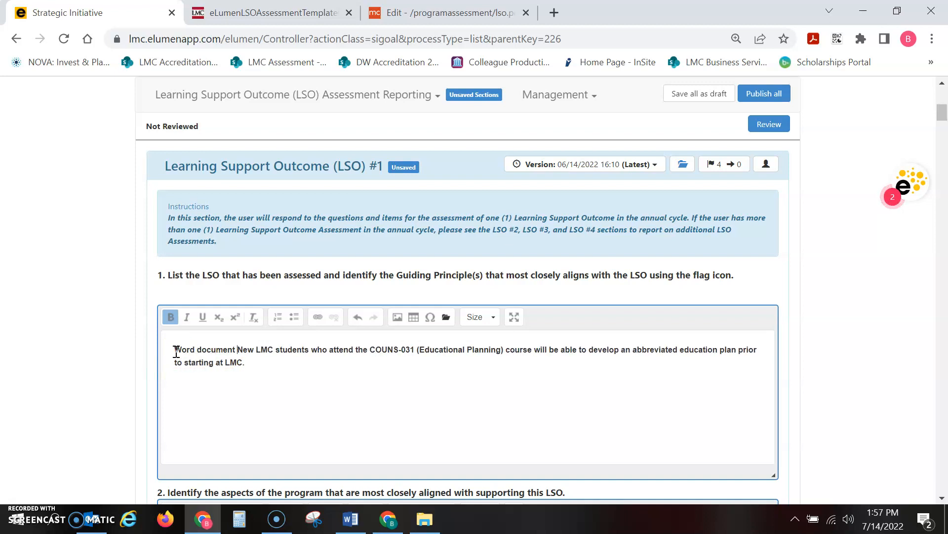
key("BackSpace")
key("BackSpace")
key("BackSpace")
key("BackSpace")
key("BackSpace")
key("BackSpace")
key("BackSpace")
key("BackSpace")
key("BackSpace")
key("BackSpace")
key("BackSpace")
key("BackSpace")
key("BackSpace")
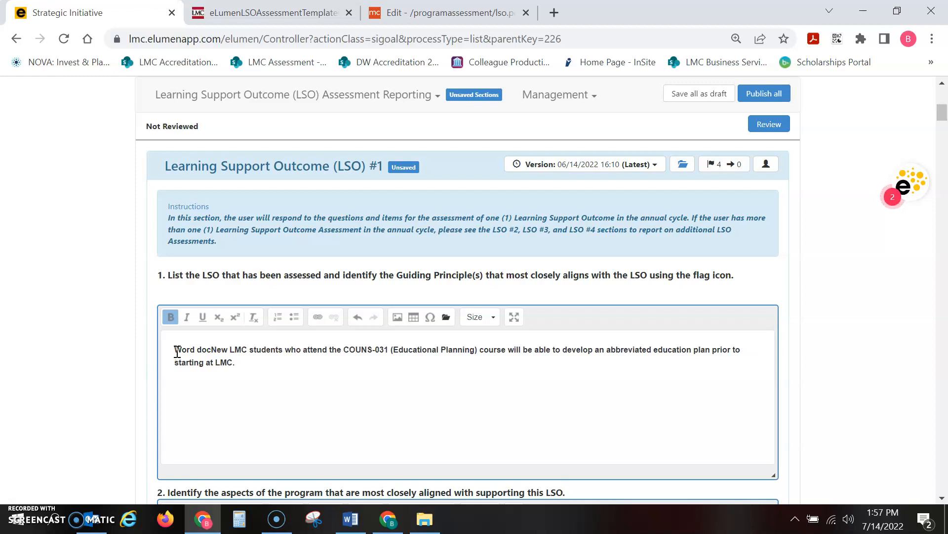
key("BackSpace")
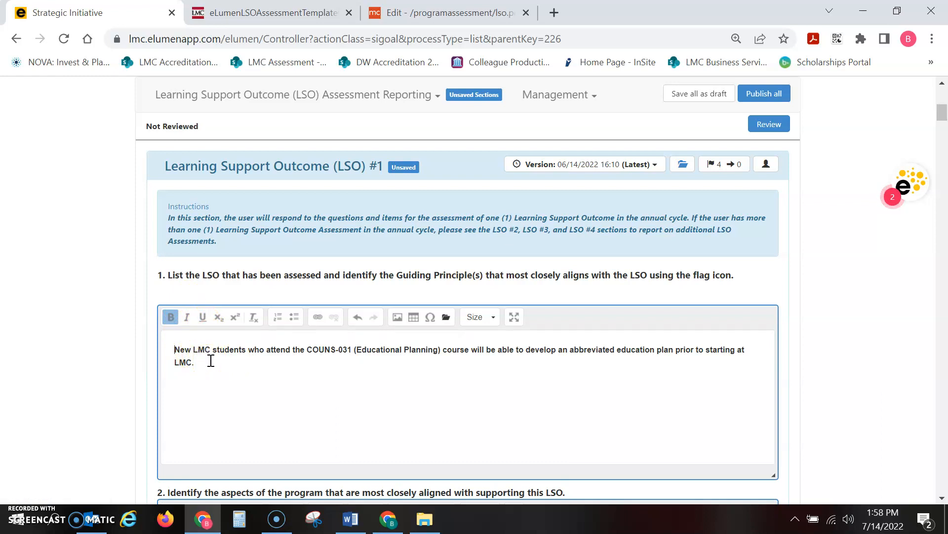
Step: Copy the full COUNS-031 LSO statement from the question 1 answer of LSO #1
left_click(183, 352)
left_click(177, 353)
left_click(174, 351)
left_click_drag(176, 350, 199, 361)
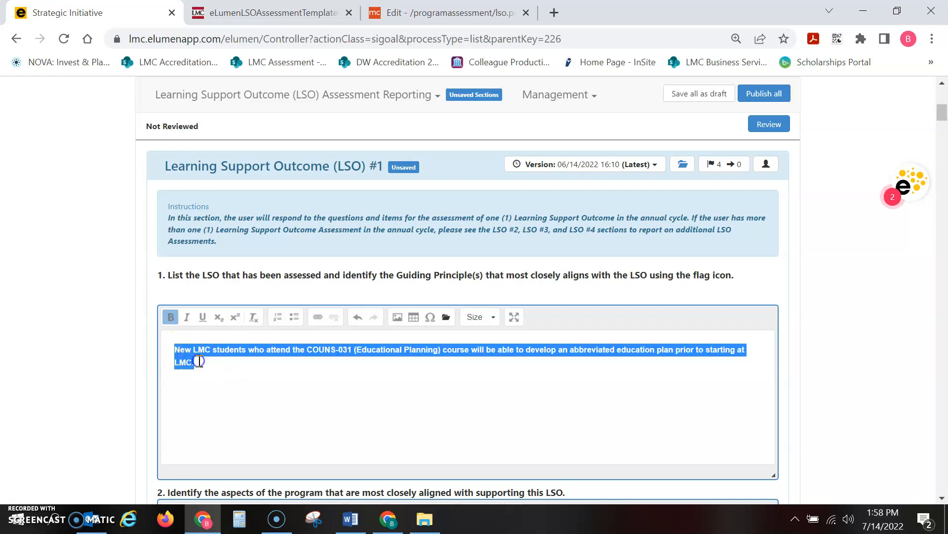
right_click(180, 360)
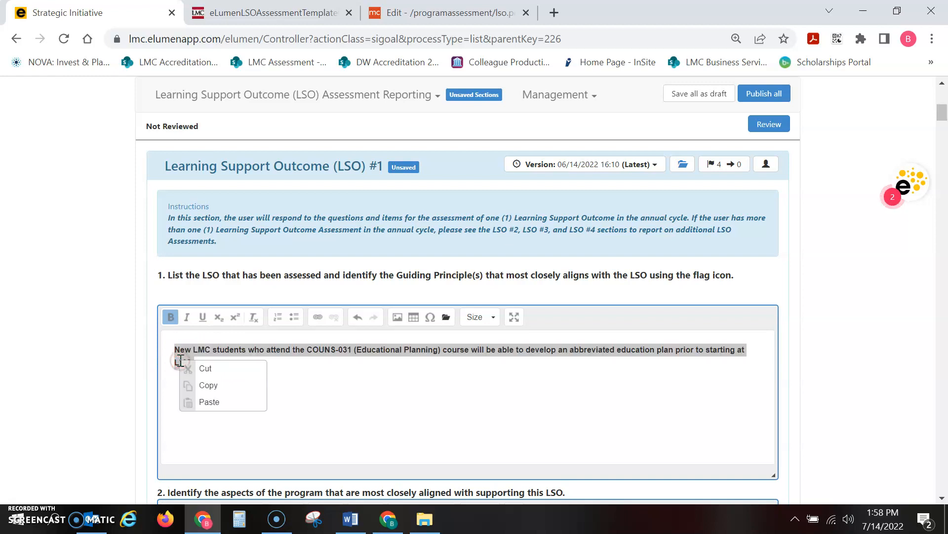
left_click(211, 385)
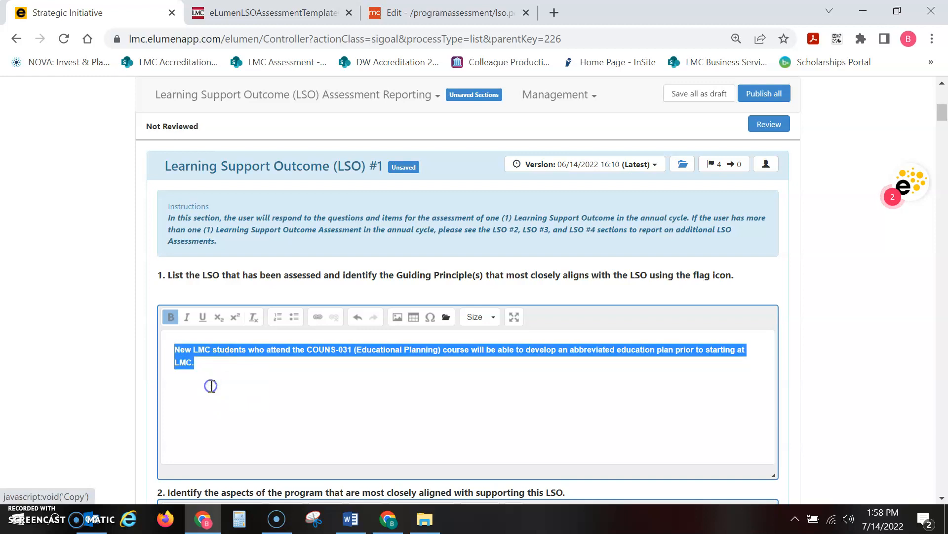
left_click(221, 368)
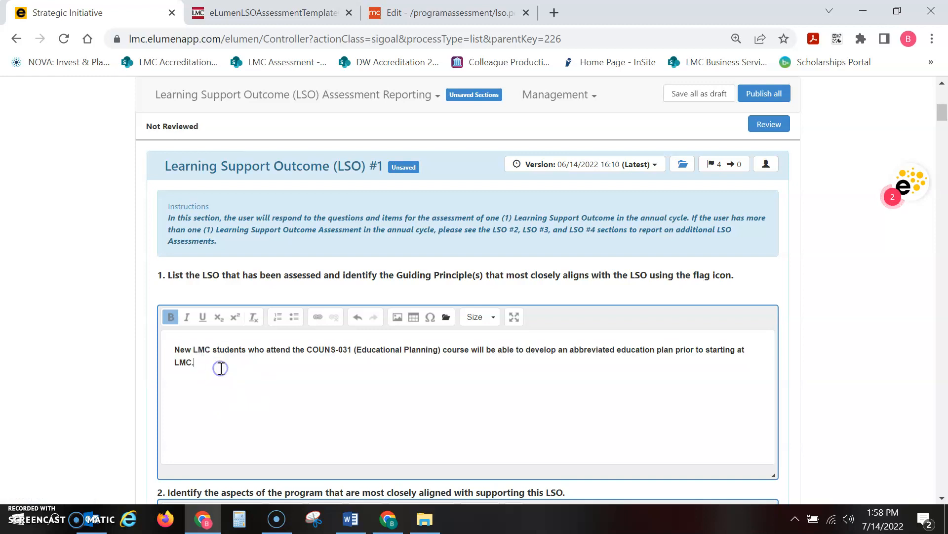
Step: Open the linked goals and objectives of LSO #1 and start a new action aligned to 2. Student Engagement & Success
left_click(718, 167)
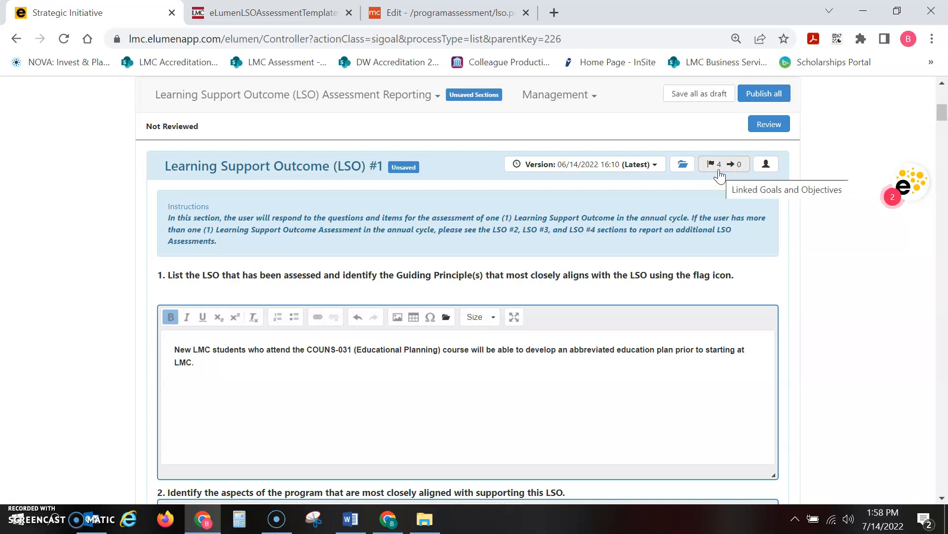
left_click(719, 164)
left_click(718, 162)
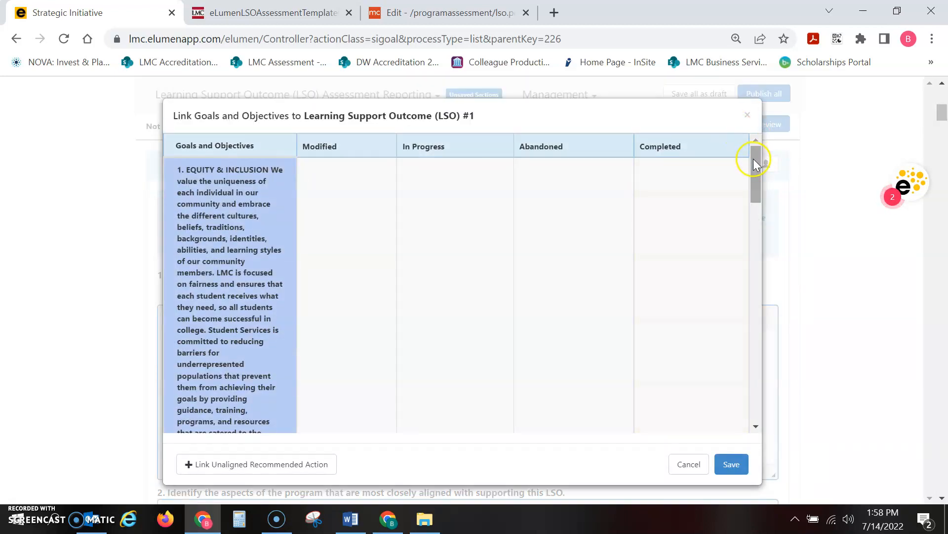
left_click_drag(754, 159, 762, 244)
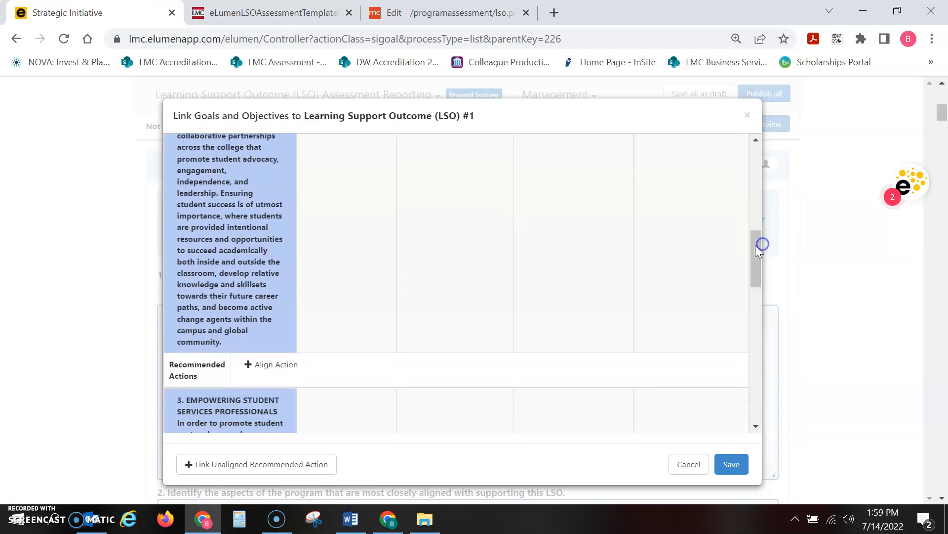
left_click(323, 370)
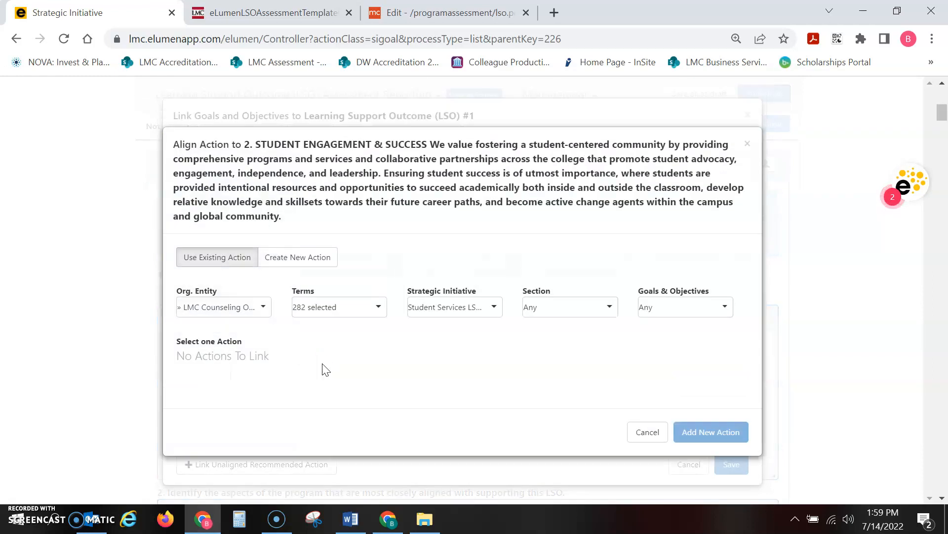
left_click(319, 255)
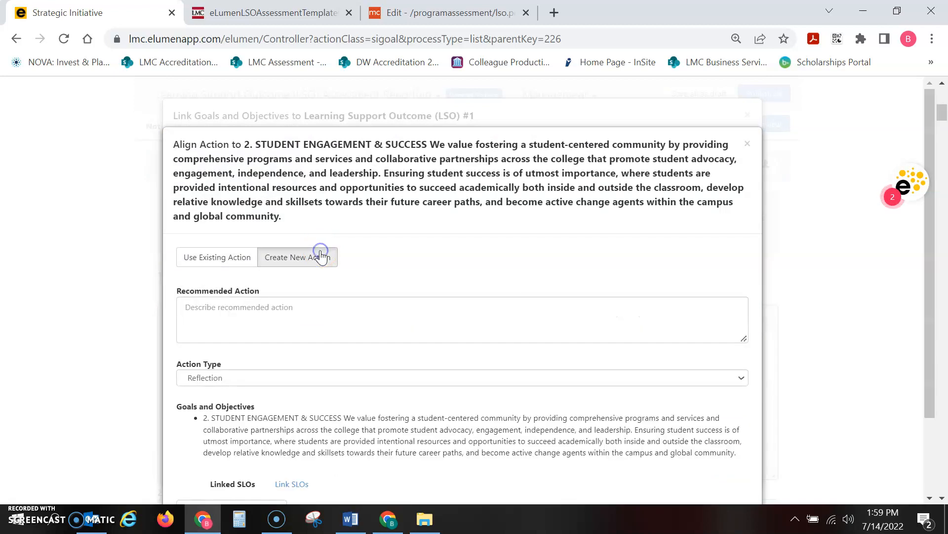
Step: Paste the copied COUNS-031 LSO statement as the new action's recommended action description
left_click(305, 312)
left_click(237, 310)
left_click(238, 310)
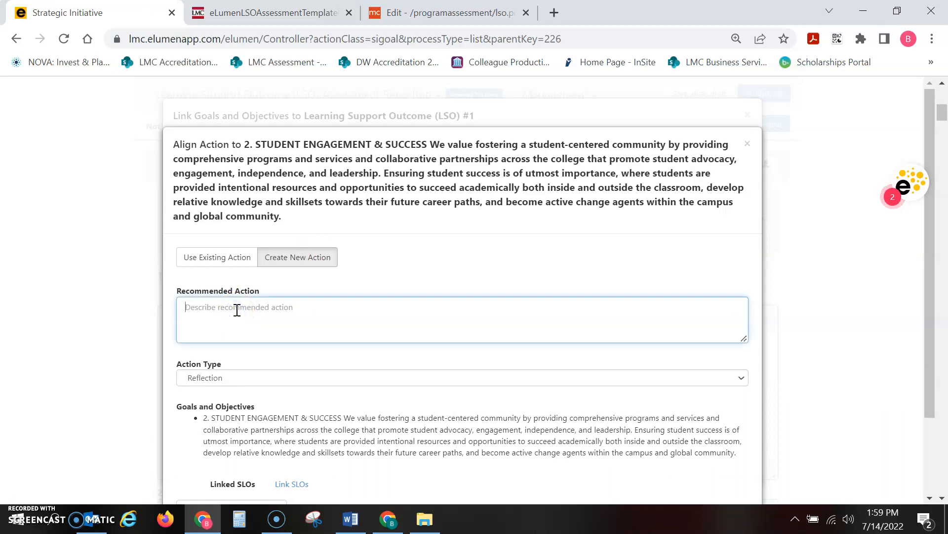
right_click(237, 310)
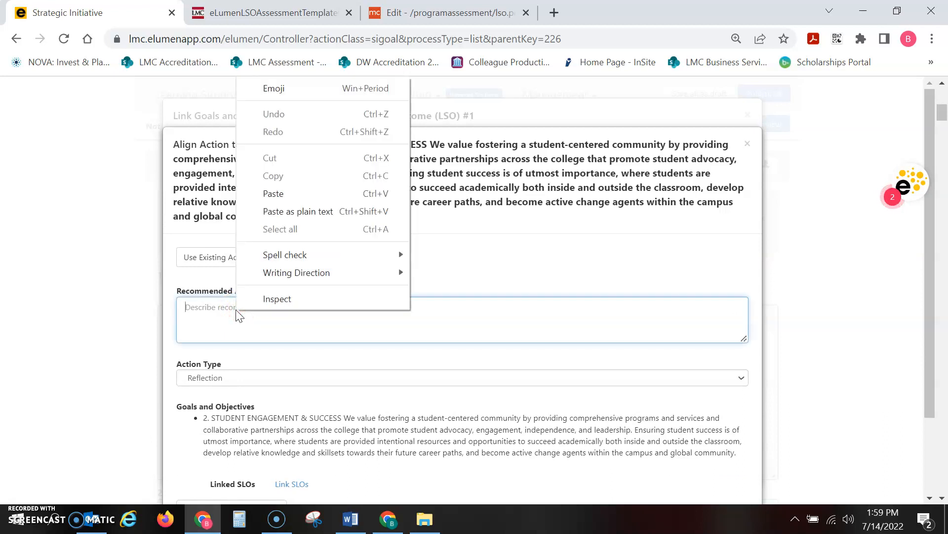
left_click(278, 176)
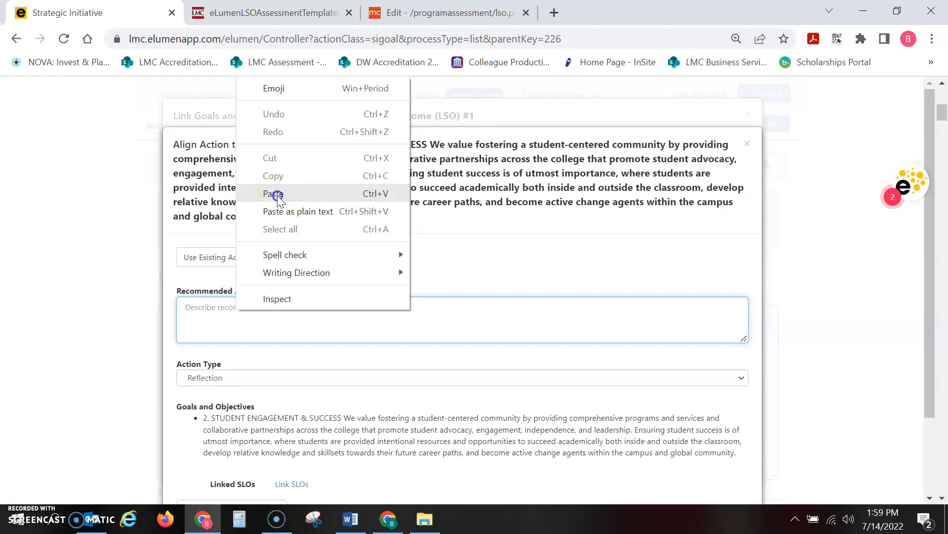
left_click(278, 196)
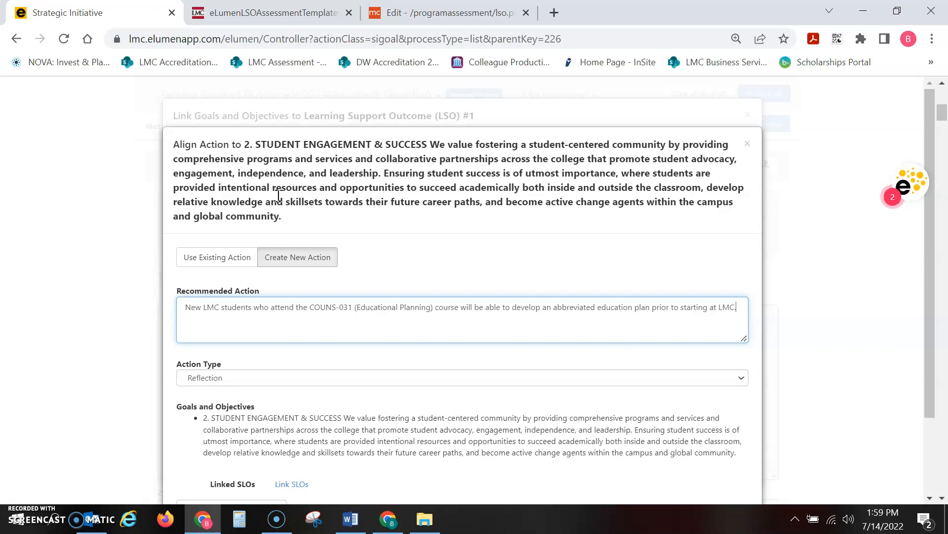
left_click(268, 315)
Step: Set the action type to Student-LSO Assessment, then add the new action and save the linked goals of LSO #1
left_click(582, 377)
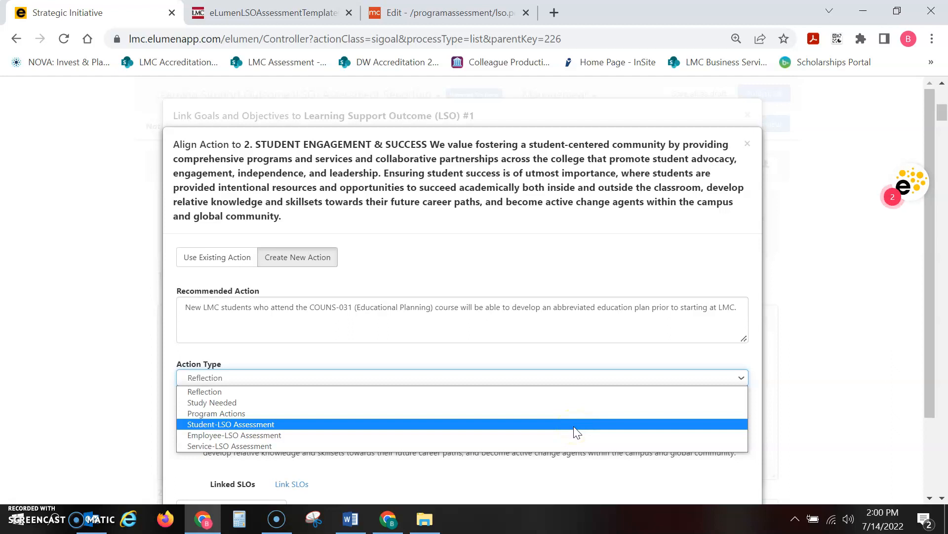
left_click(574, 426)
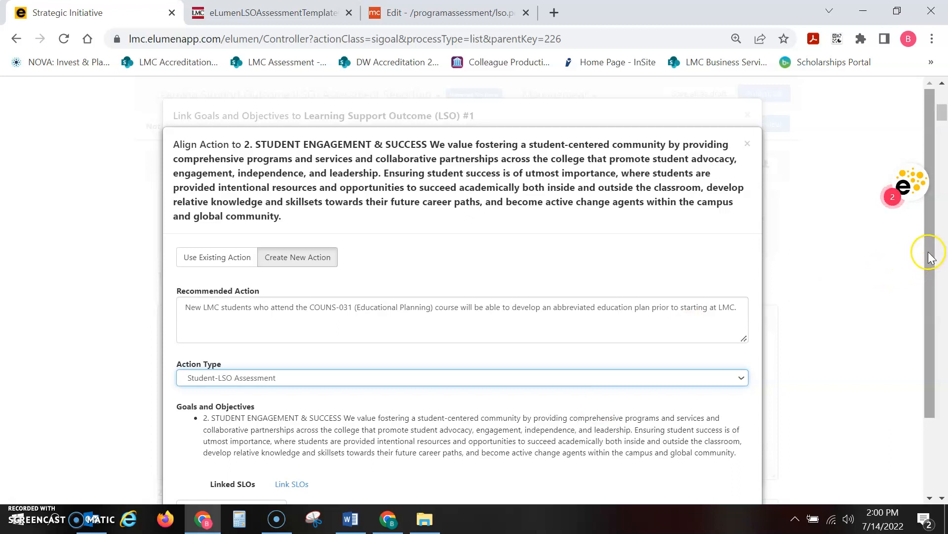
left_click_drag(929, 256, 930, 362)
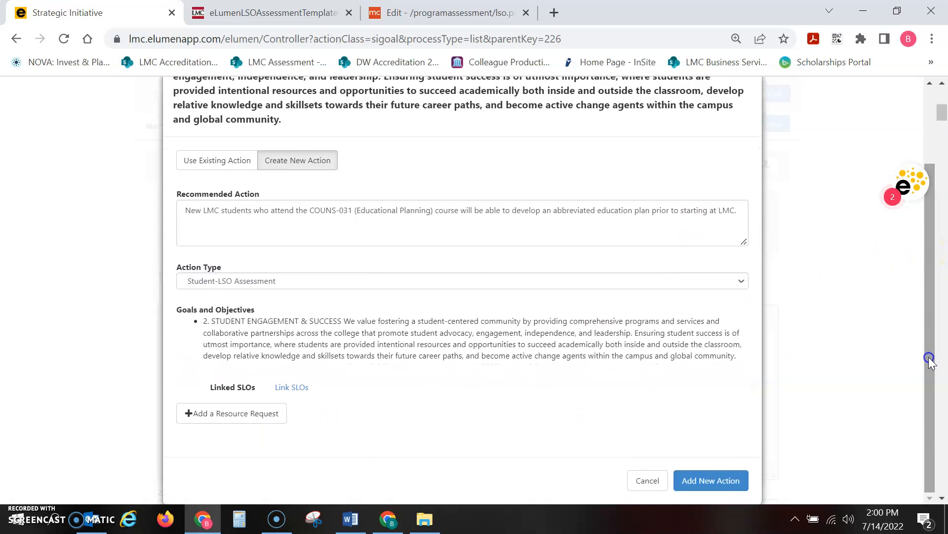
left_click(230, 416)
left_click(239, 415)
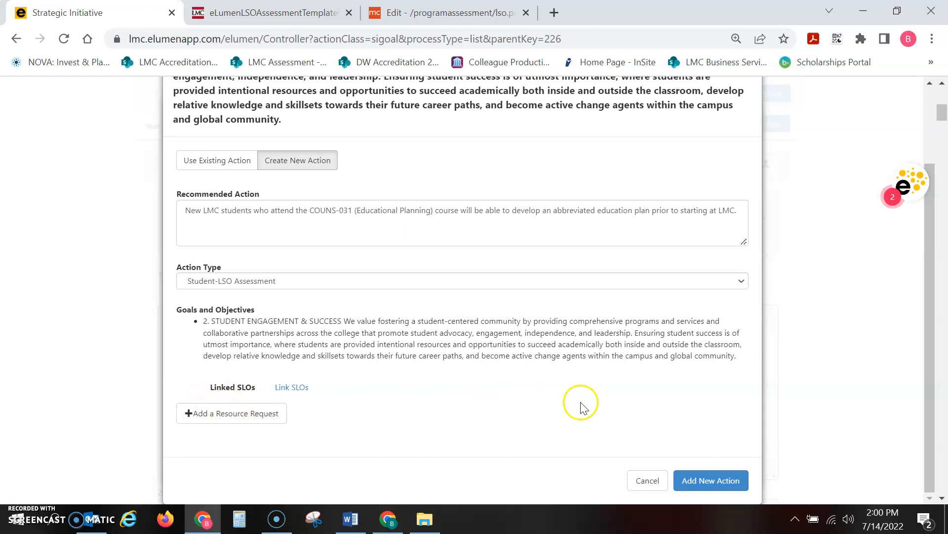
left_click(713, 476)
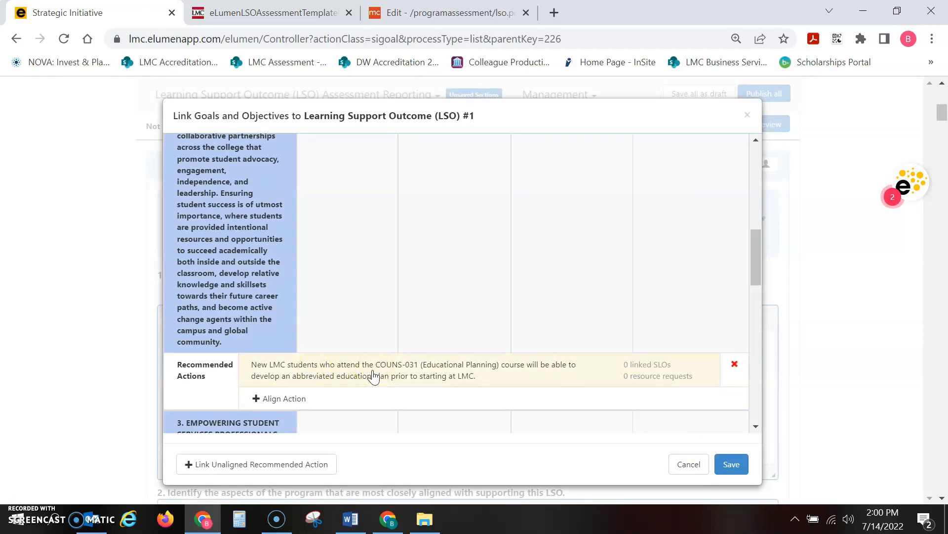
left_click(731, 464)
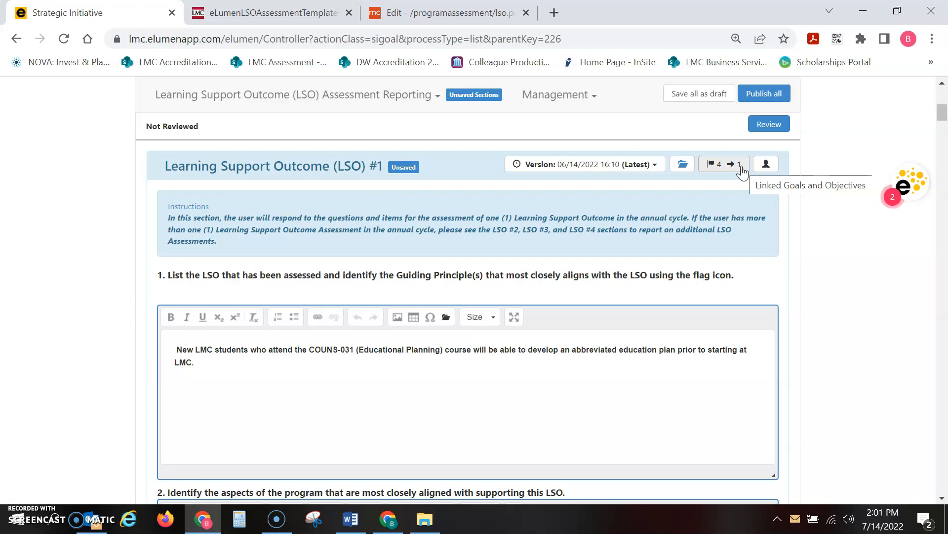
Step: Align the existing COUNS-031 action to goal 4. Commitment to Innovation and Creativity for LSO #1
left_click(719, 169)
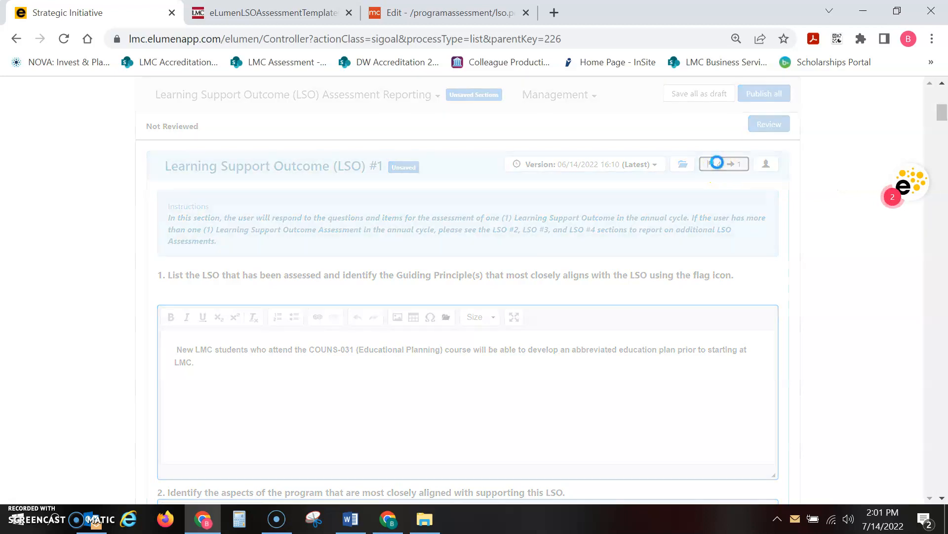
left_click_drag(754, 160, 758, 395)
left_click(300, 418)
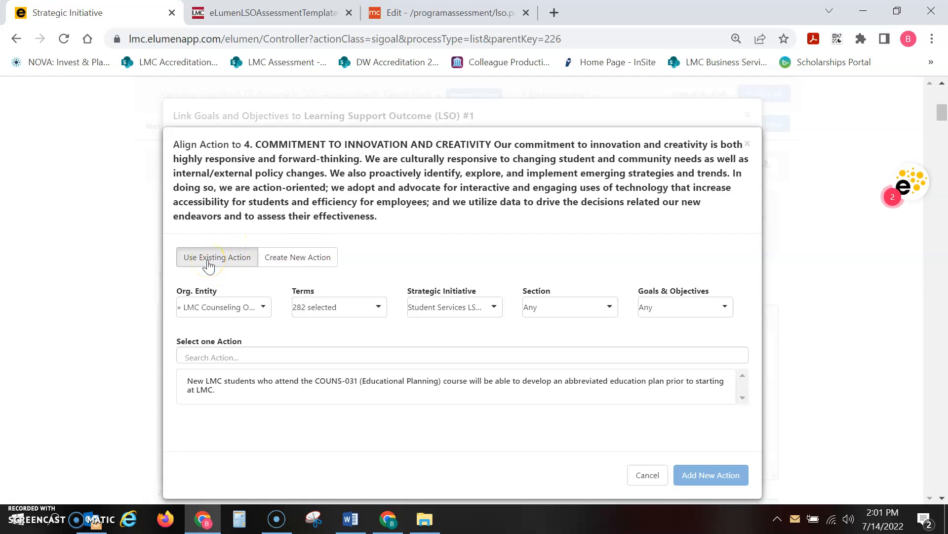
left_click(217, 401)
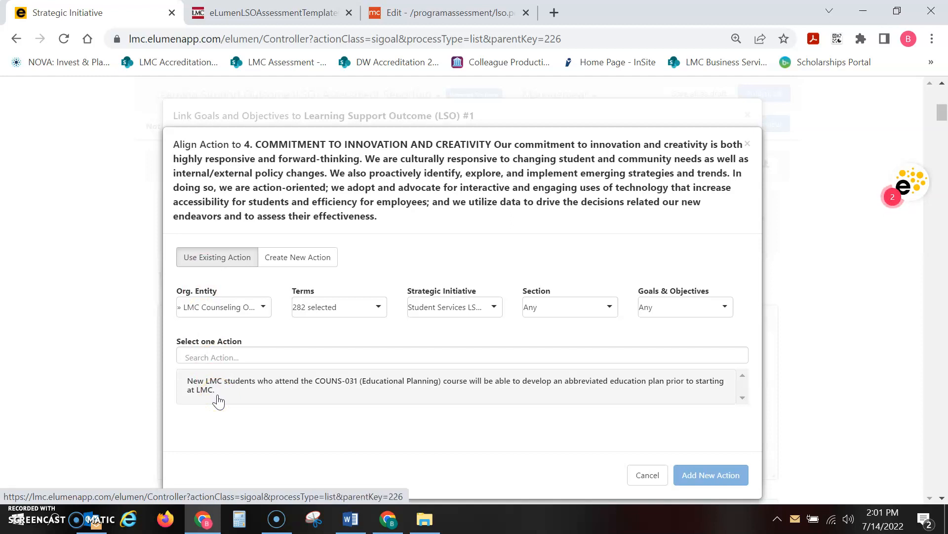
left_click(217, 400)
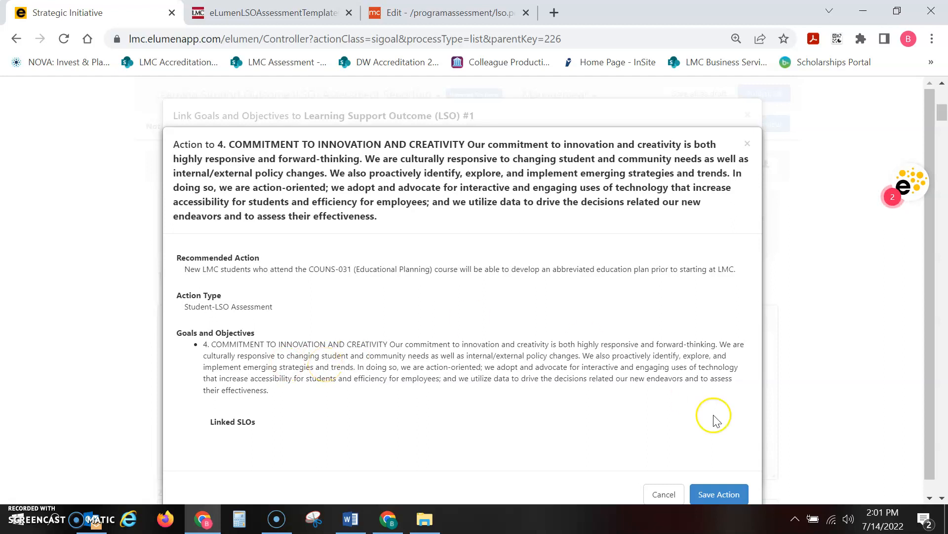
left_click(724, 494)
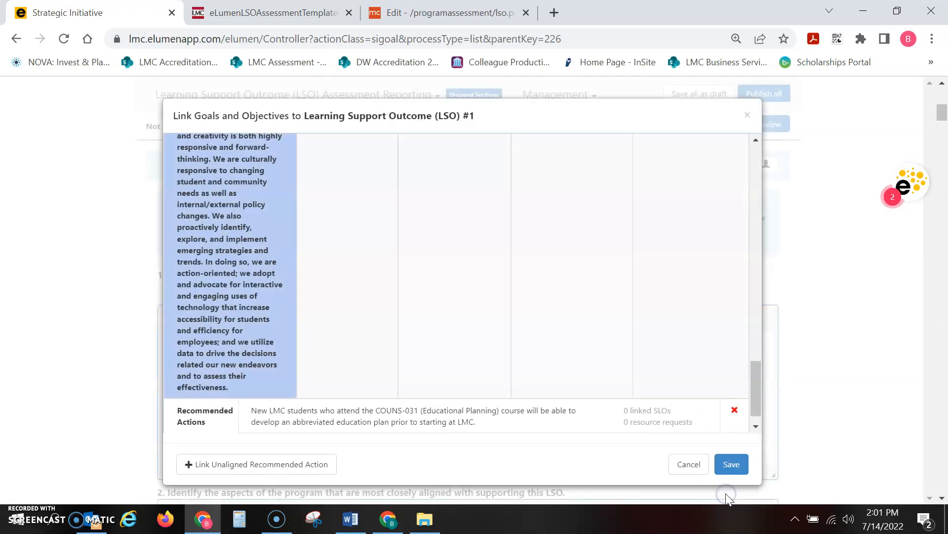
Step: Check the recommended action under the Commitment to Innovation and Creativity goal and save the linked goals of LSO #1
scroll(754, 401, "down", 1)
mouse_move(754, 402)
left_mouse_down()
mouse_move(743, 267)
mouse_move(759, 399)
left_mouse_up()
left_click(733, 467)
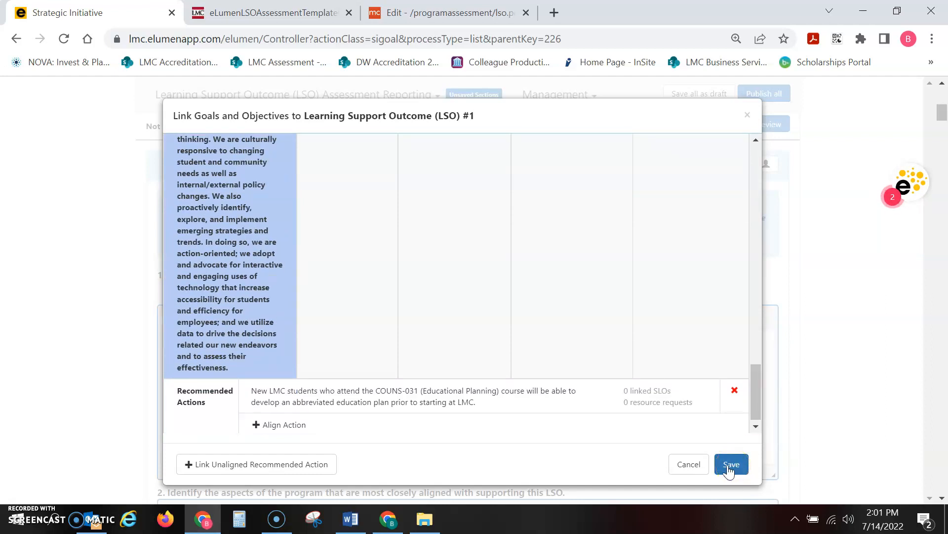
left_click(729, 468)
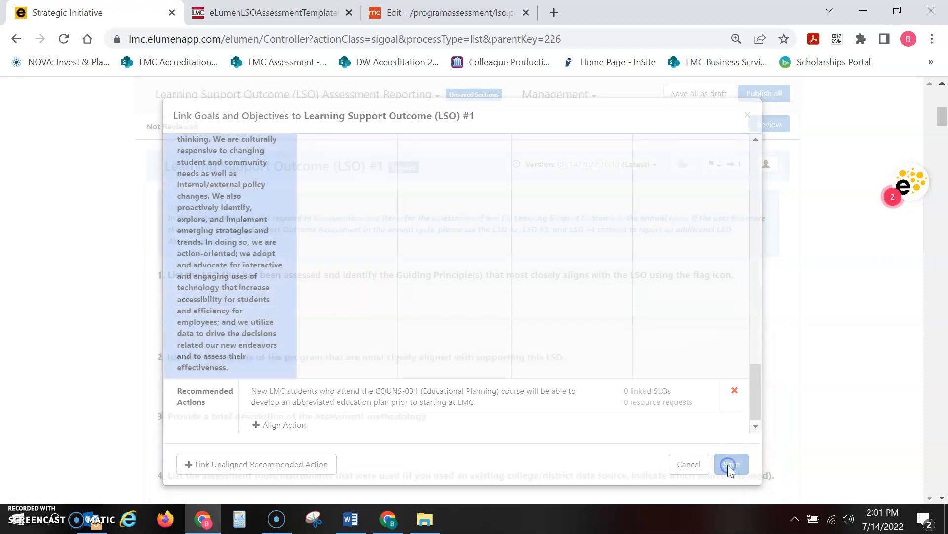
left_click(732, 366)
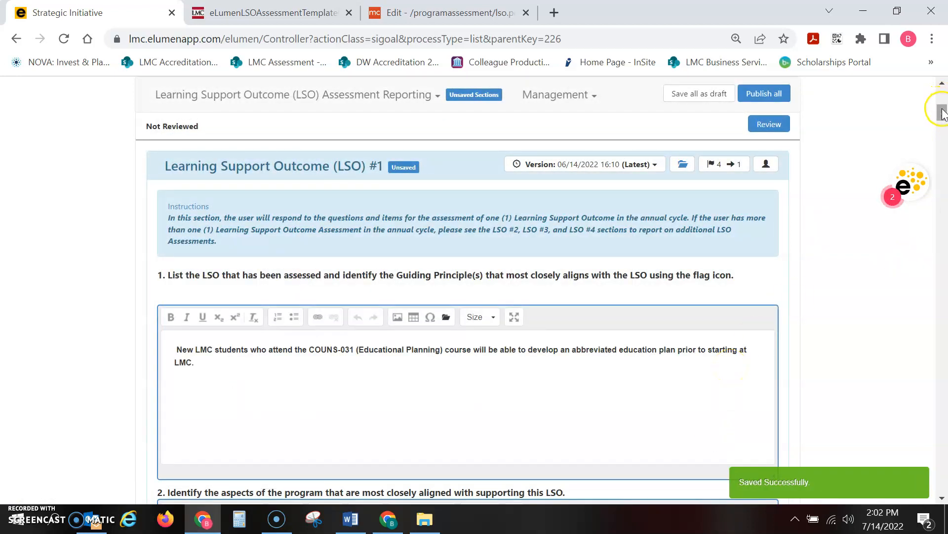
Step: Insert the text "Word document" at the start of the question 2 answer for LSO #1
left_click(943, 498)
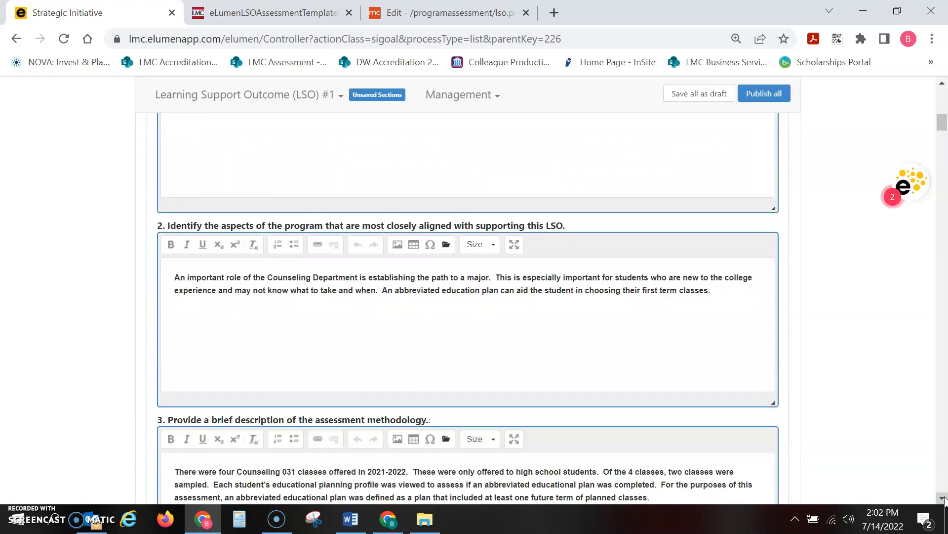
left_click(176, 277)
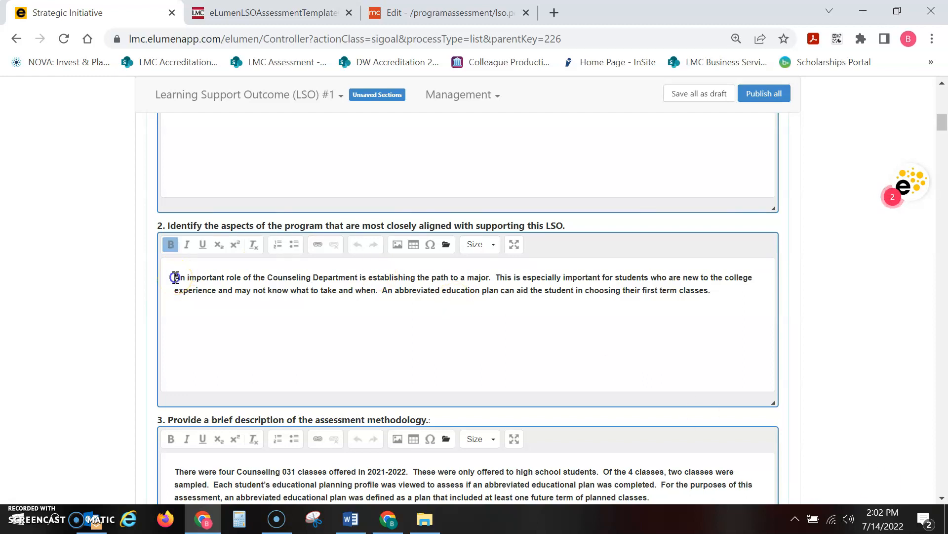
left_click(169, 277)
left_click(170, 277)
type("Word coum")
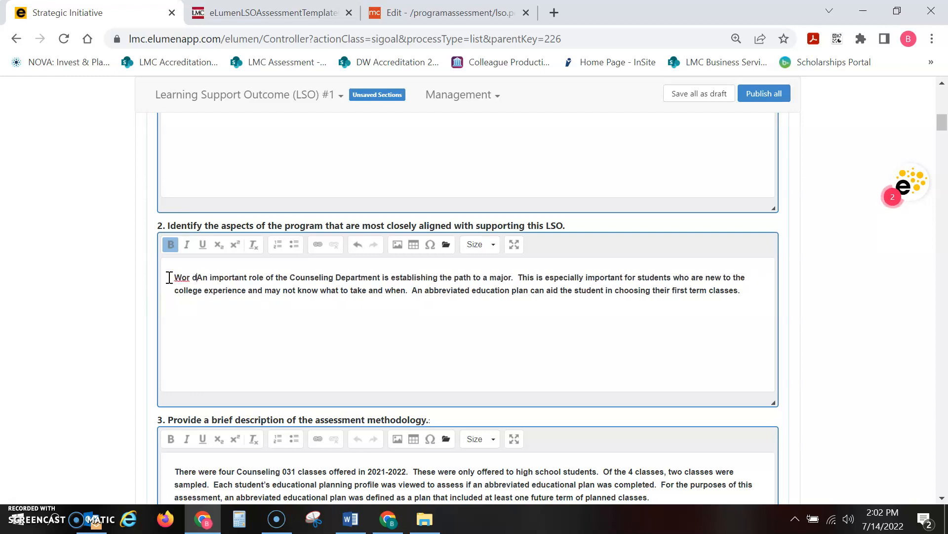
key("BackSpace")
key("BackSpace")
key("BackSpace")
key("BackSpace")
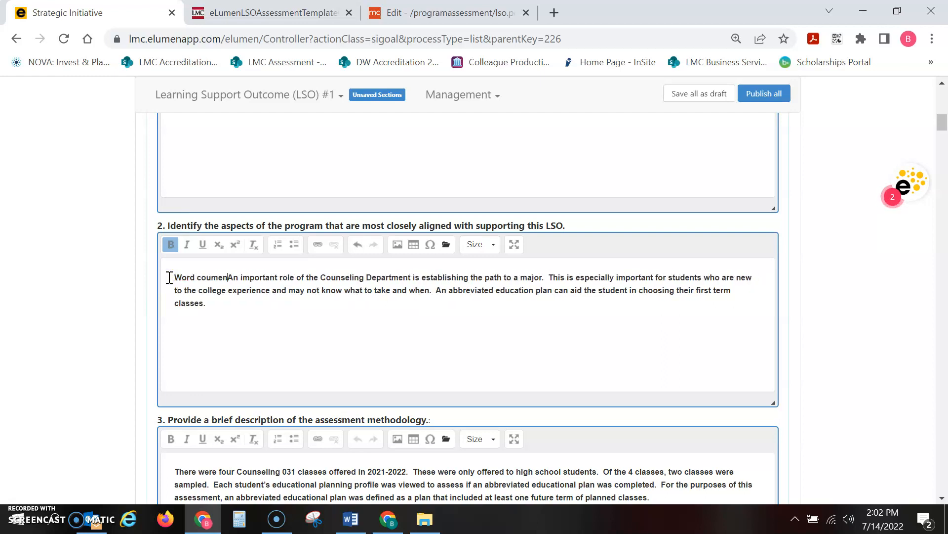
type("dlo")
key("BackSpace")
key("BackSpace")
type("ocument")
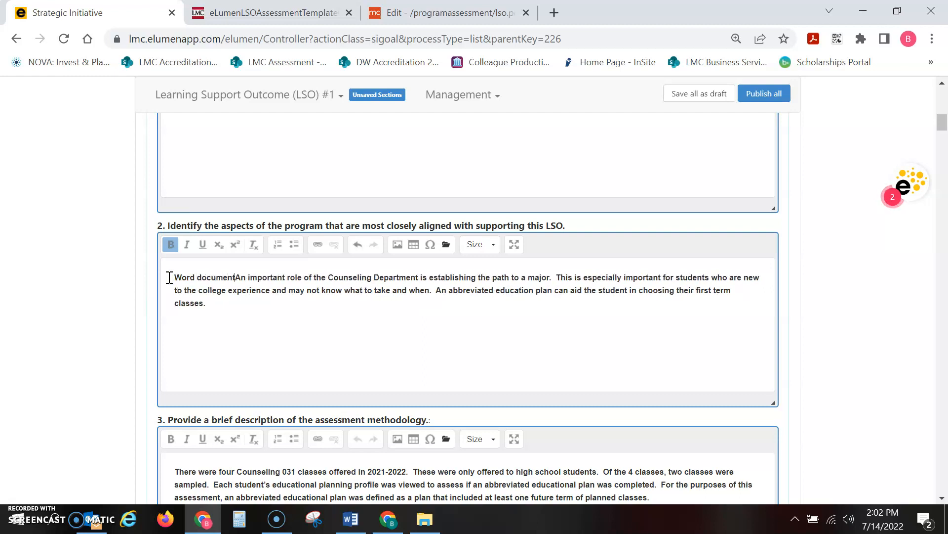
Step: Remove the inserted words "Word document" from the start of the question 2 answer
key("BackSpace")
key("BackSpace")
key("BackSpace")
key("BackSpace")
key("BackSpace")
key("BackSpace")
key("BackSpace")
key("BackSpace")
key("BackSpace")
key("BackSpace")
key("BackSpace")
key("BackSpace")
key("BackSpace")
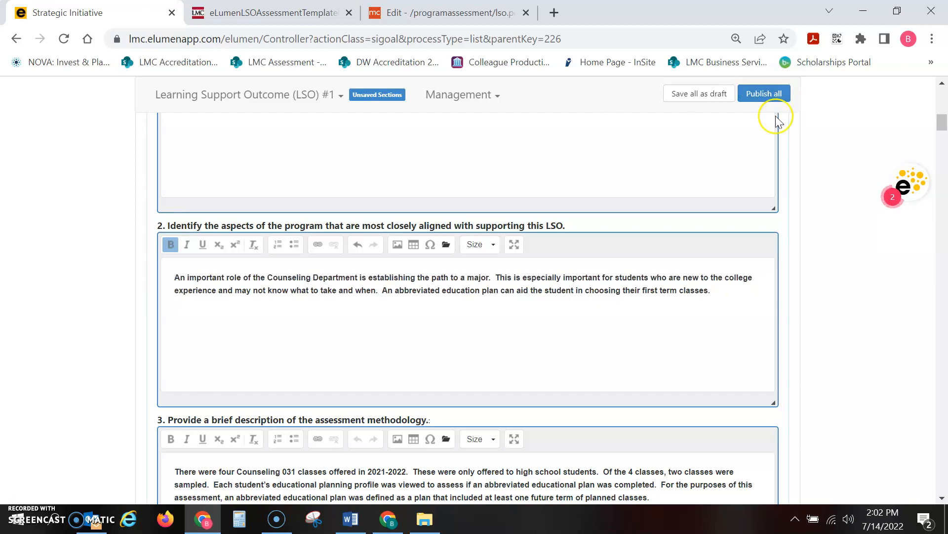
Step: Save all sections of the LSO assessment report as a draft and return to the beginning of the report
left_click(701, 95)
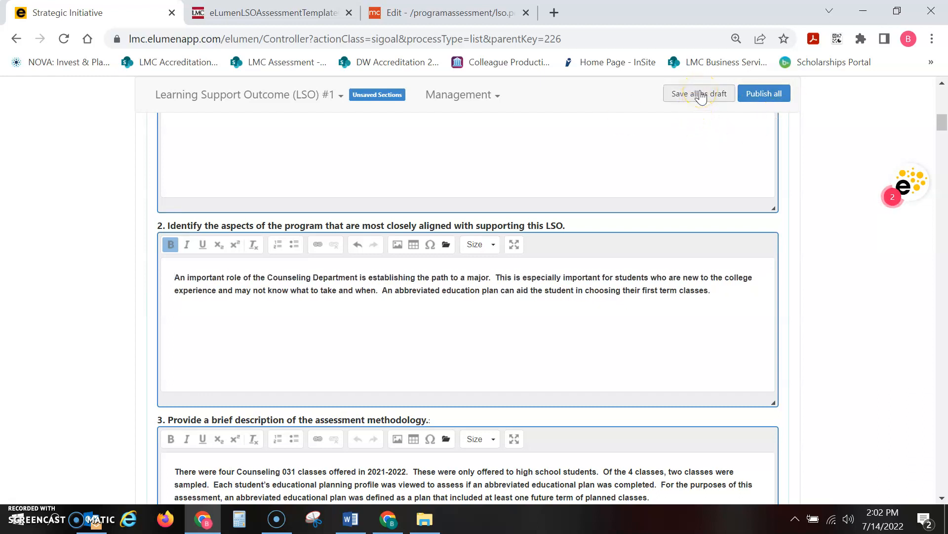
left_click(701, 96)
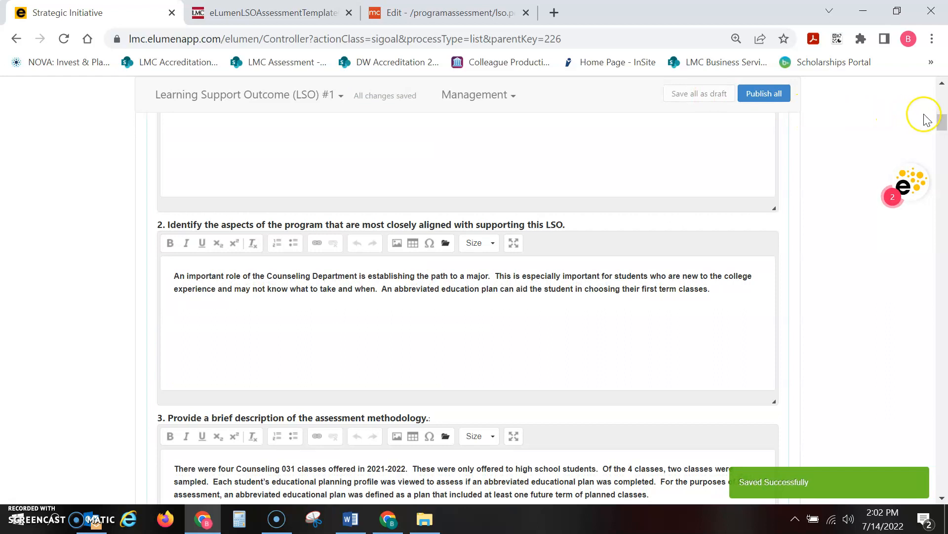
left_click_drag(944, 122, 944, 101)
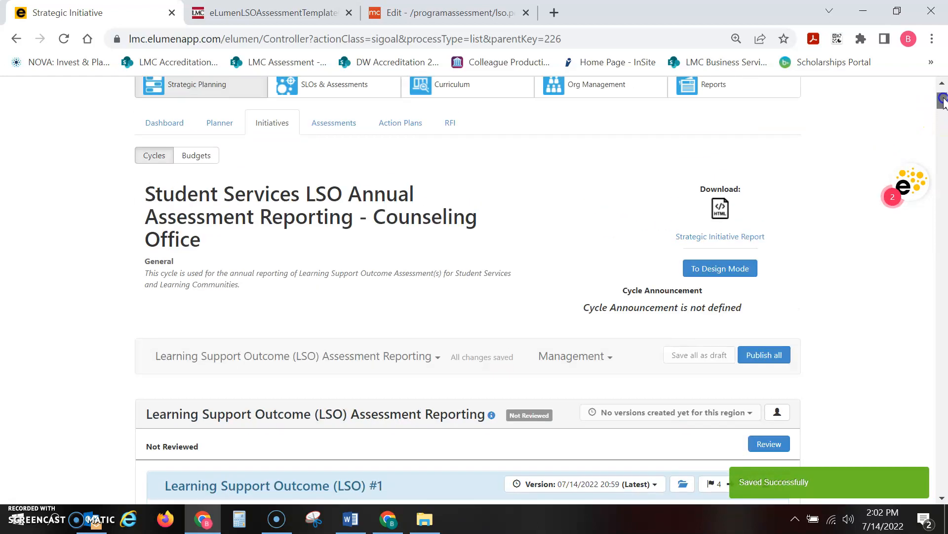